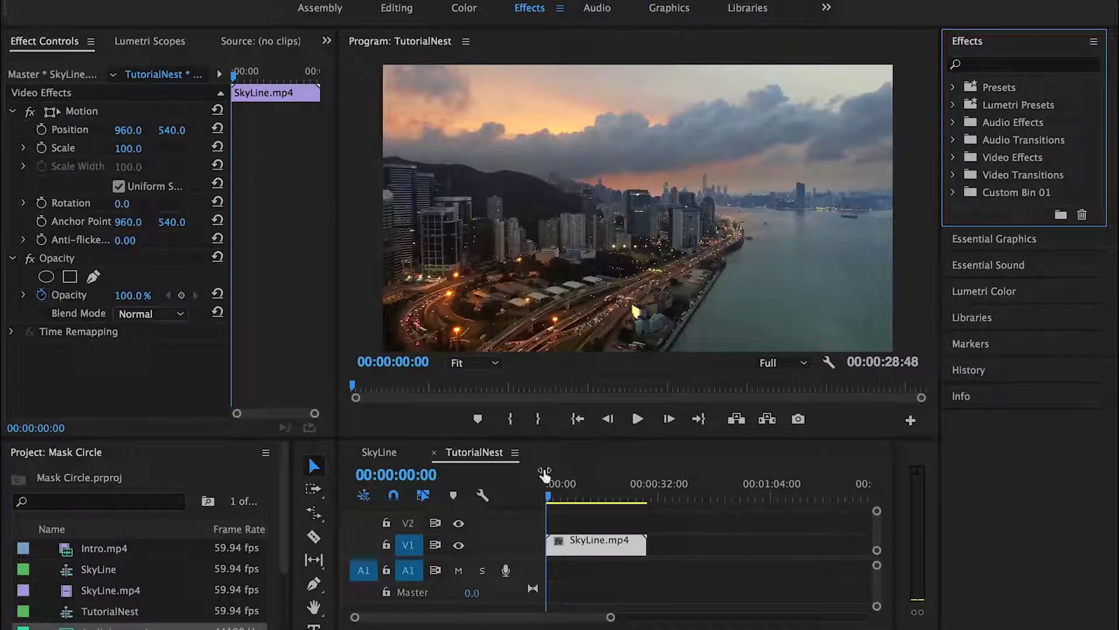
Alt-duplicate SkyLine.mp4 from V1 onto V2, then turn off V2's track output.
left_click_drag(575, 543, 574, 532)
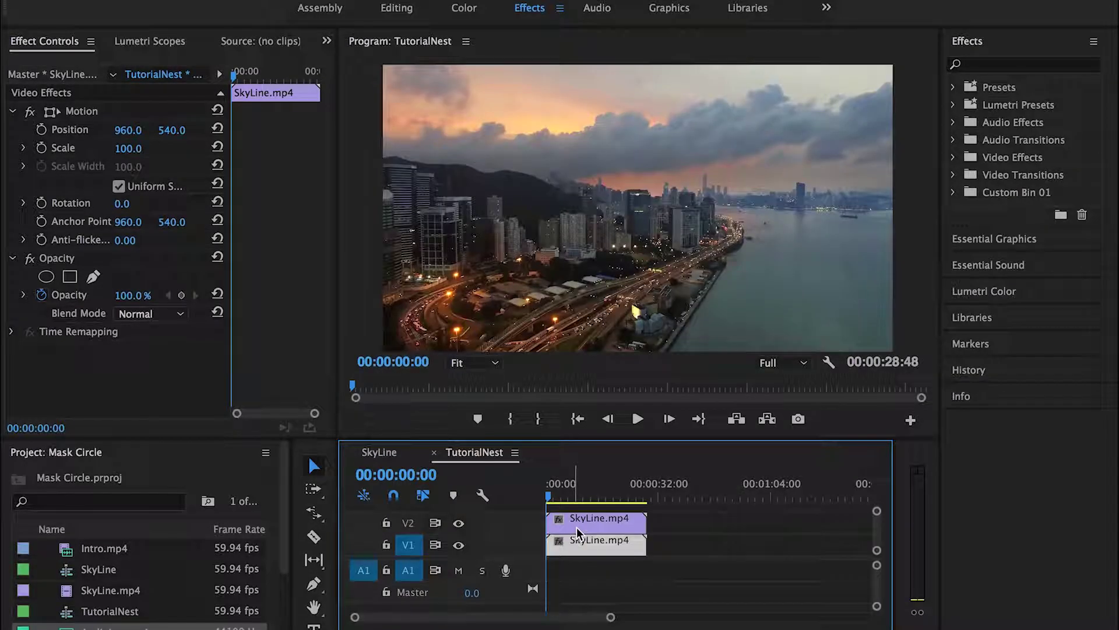
left_click(458, 523)
In the Color workspace, set Lumetri Saturation to 0, re-show V2, and add an ellipse Opacity mask.
left_click(466, 9)
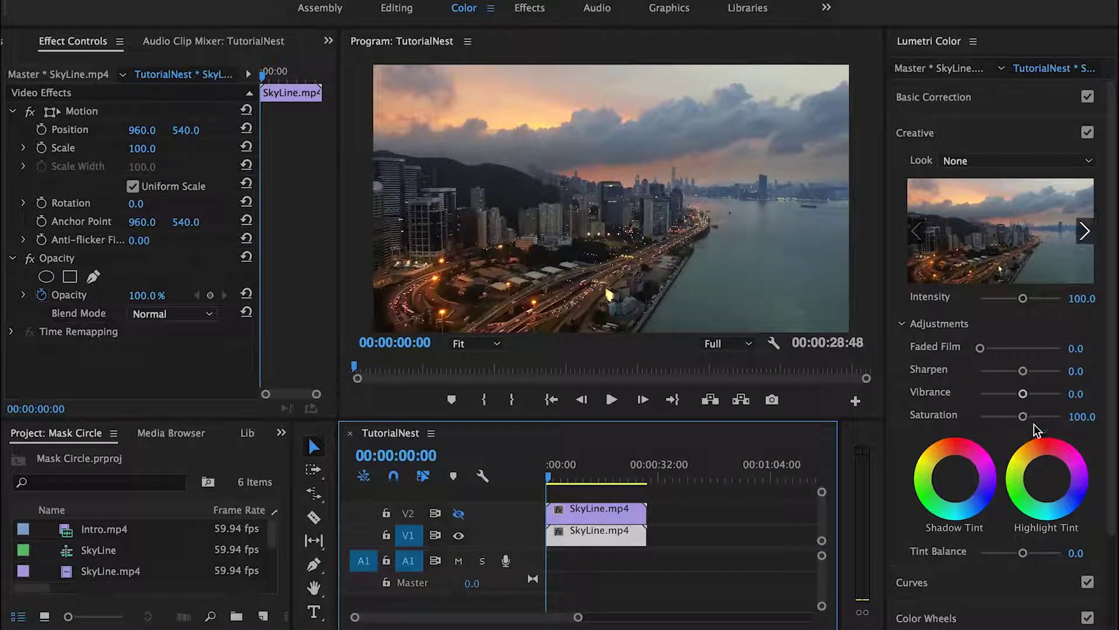
left_click_drag(1023, 416, 962, 420)
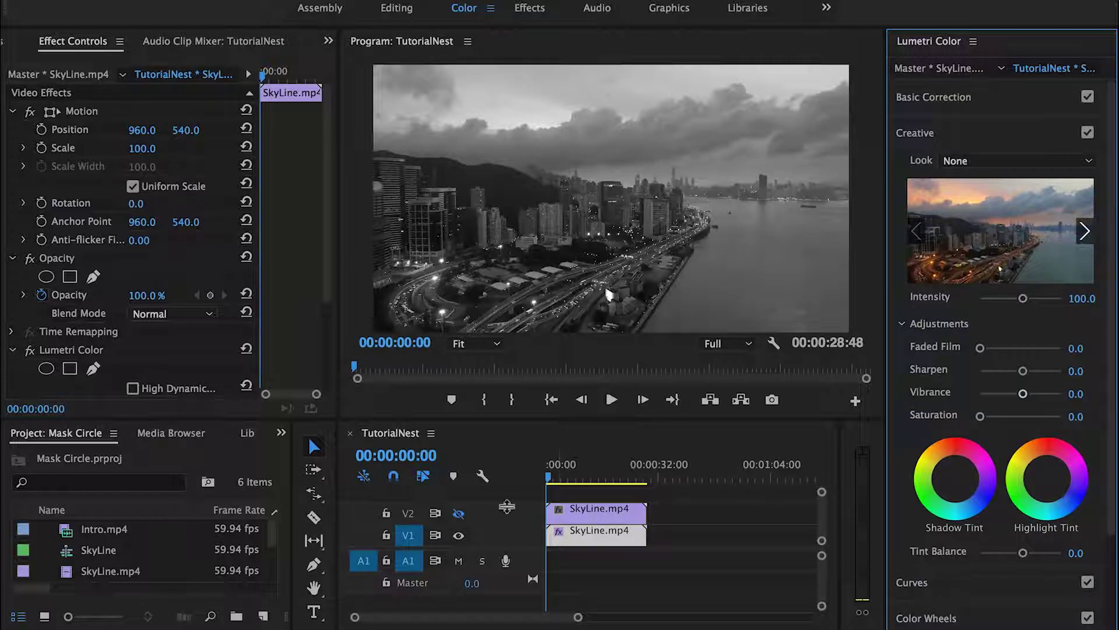
left_click(459, 513)
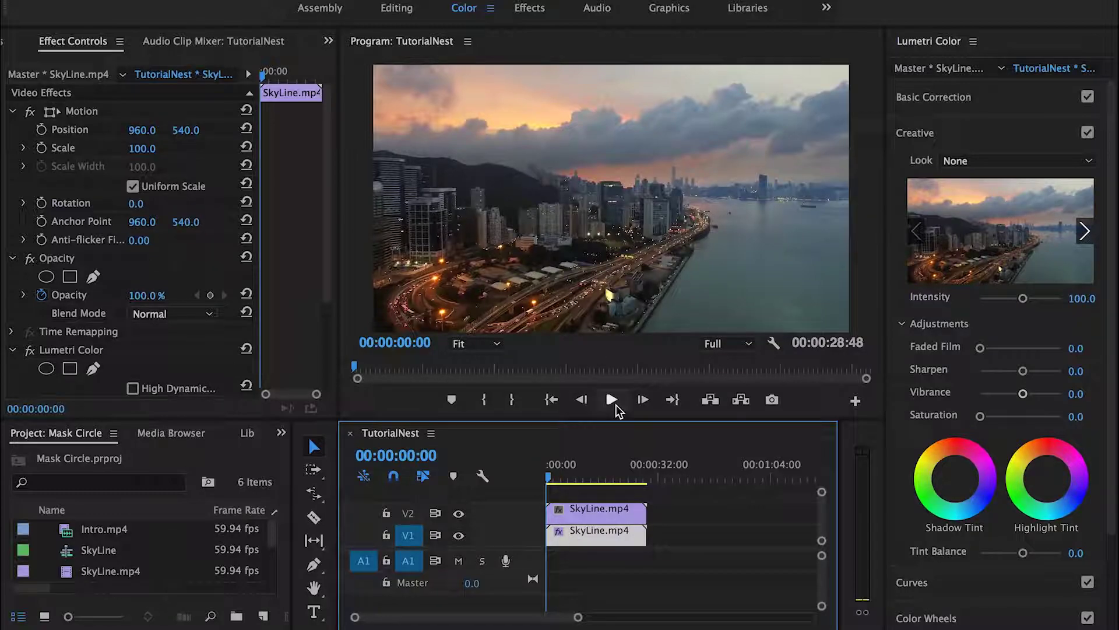
left_click(589, 532)
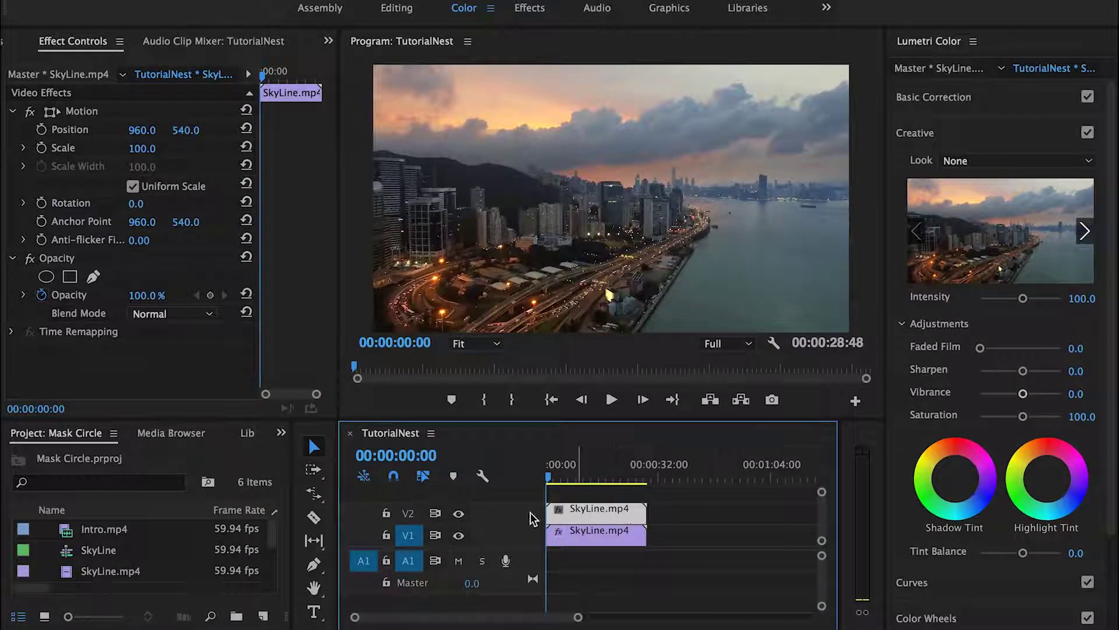
left_click(46, 277)
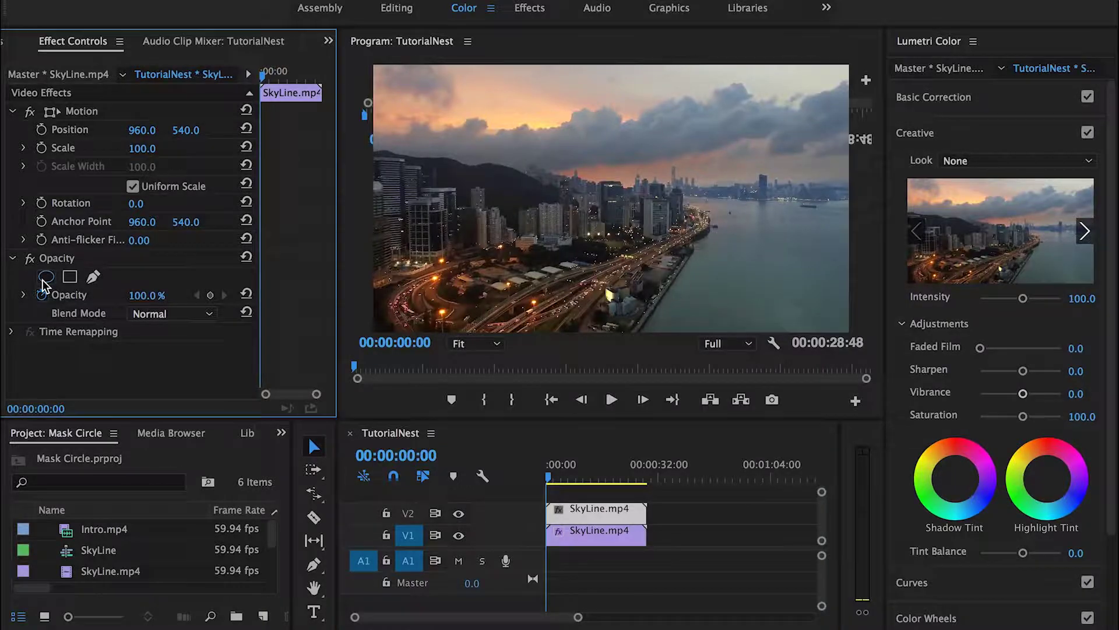
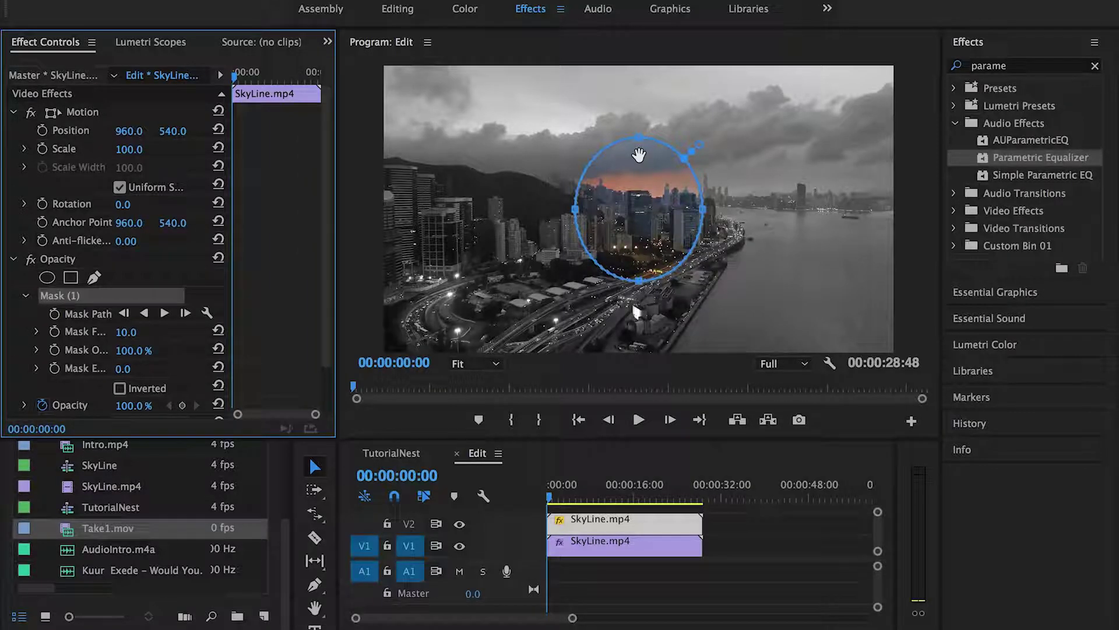
Pull the mask's top, bottom and right vertices inward into a small circle around one tower.
left_click_drag(641, 137, 640, 187)
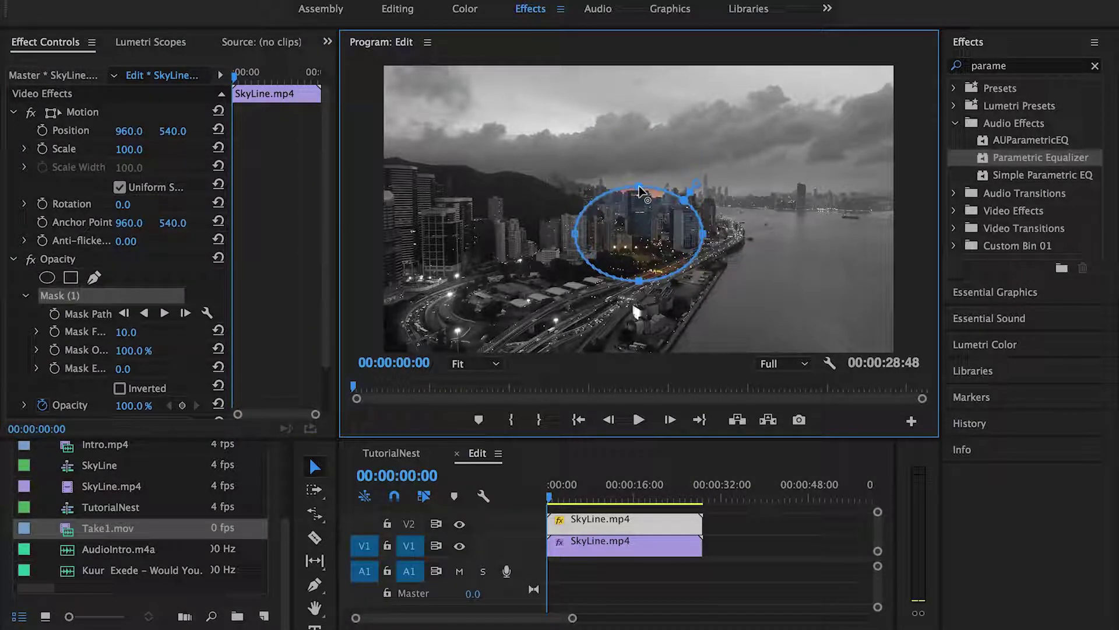
left_click_drag(639, 282, 640, 248)
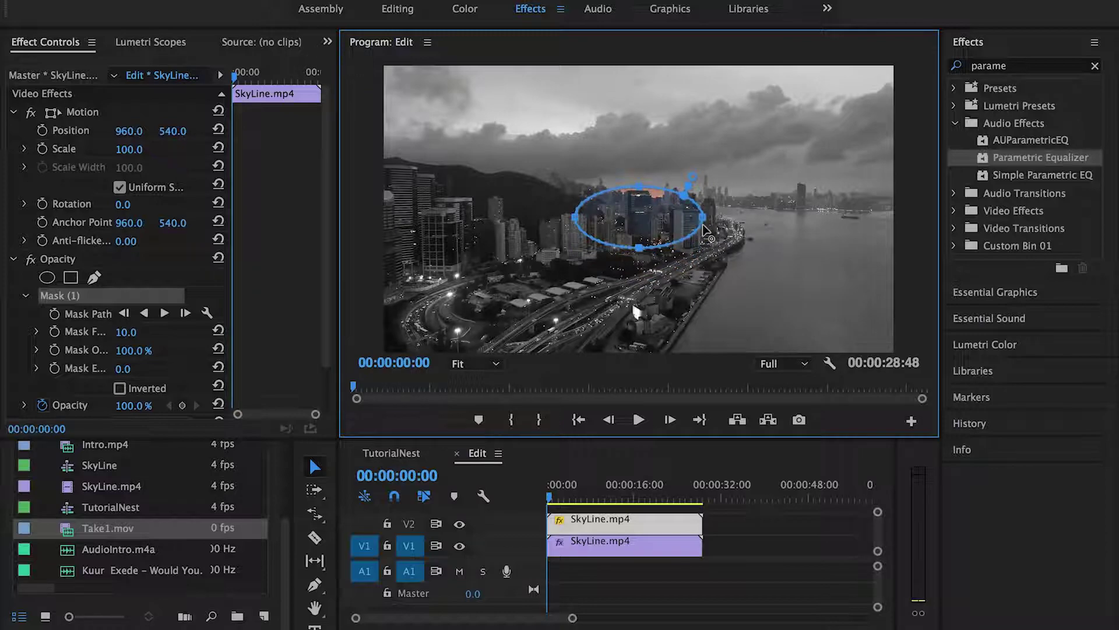
left_click_drag(703, 217, 640, 213)
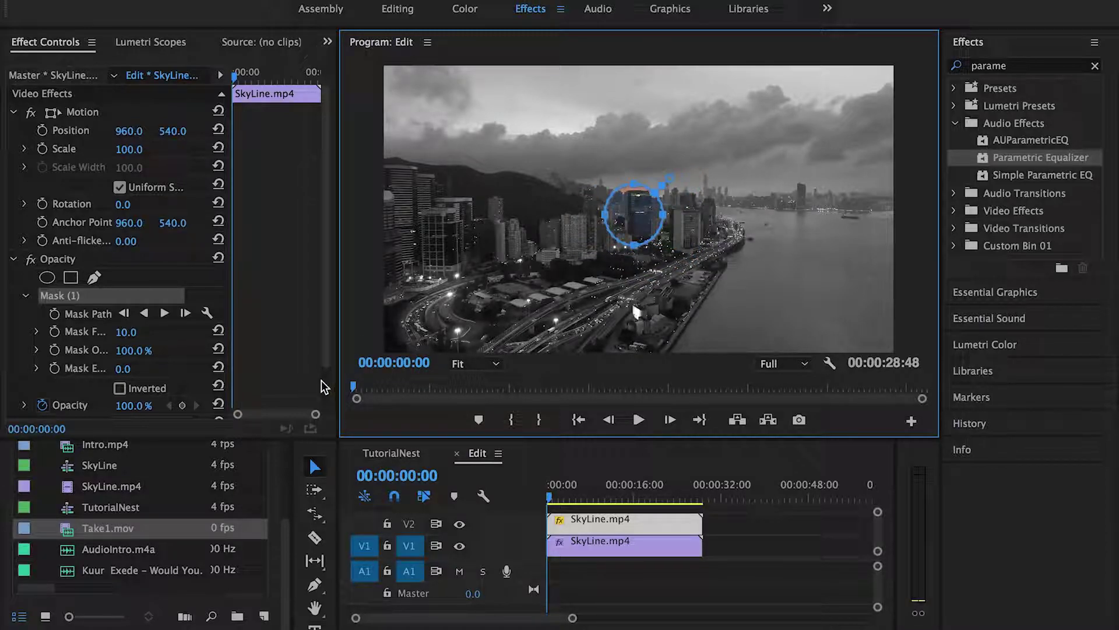
left_click(138, 330)
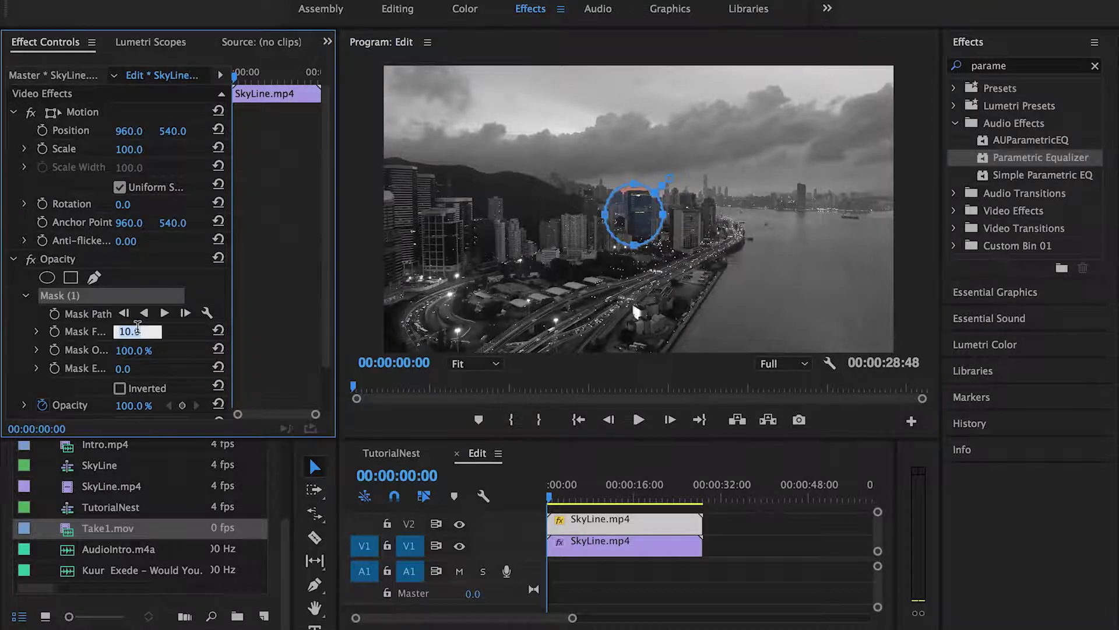
Set Mask Feather to 150 and turn on Mask Expansion keyframing at the clip start.
type("12")
type("50")
key("Return")
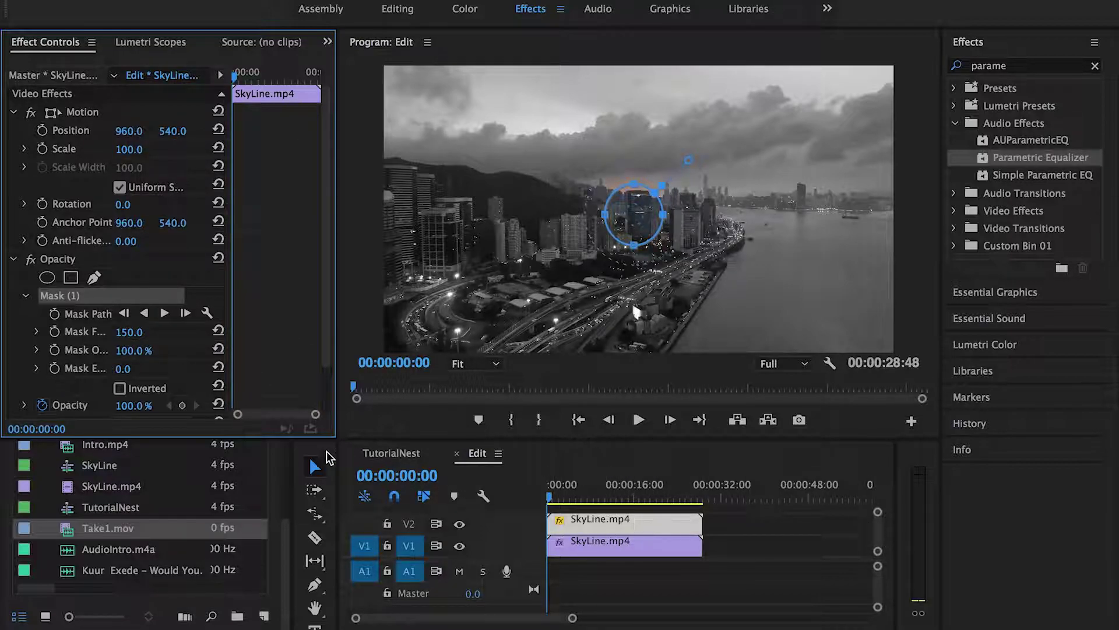
left_click(61, 369)
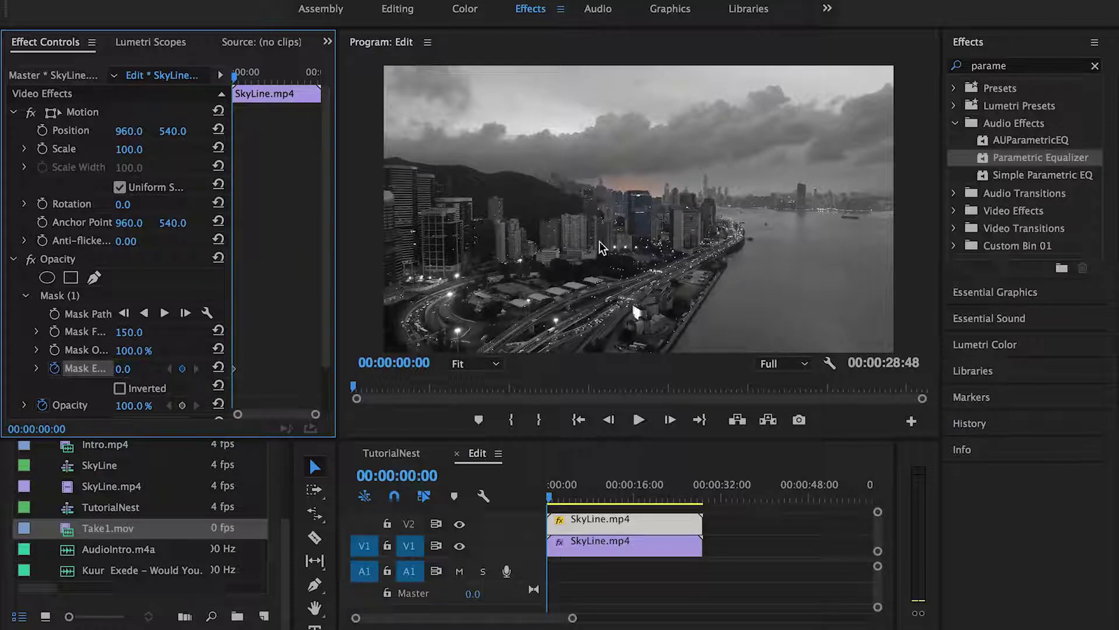
Keyframe Mask Expansion from -150 at the start to 1000 at about 00:00:14:55.
left_click_drag(131, 373, 118, 373)
mouse_move(551, 500)
left_mouse_down()
mouse_move(640, 497)
mouse_move(627, 498)
left_mouse_up()
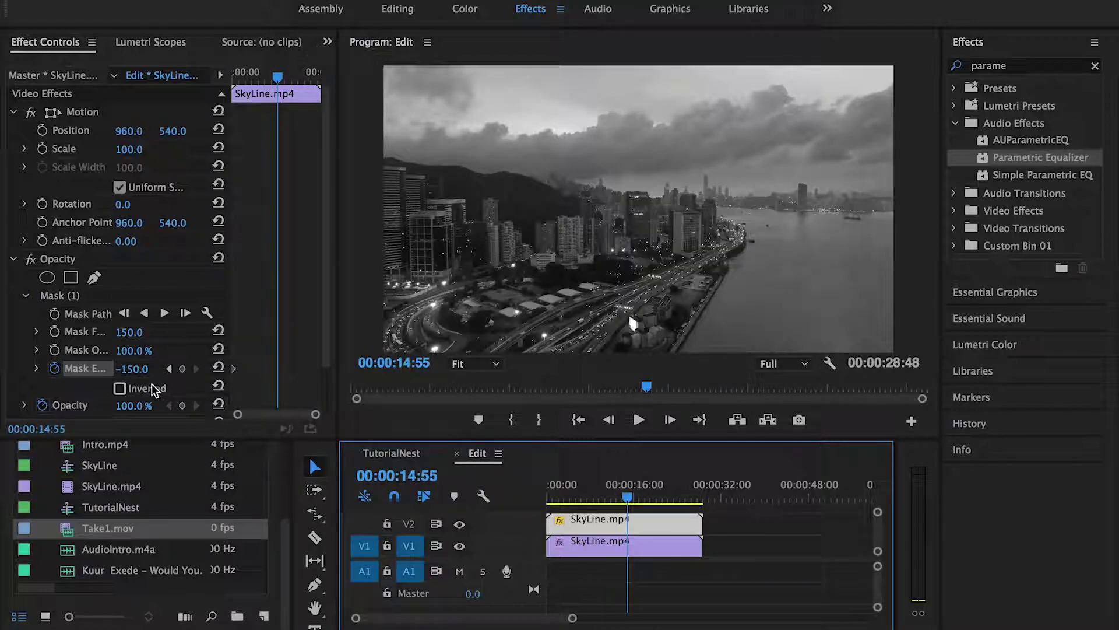
left_click(134, 370)
type("100")
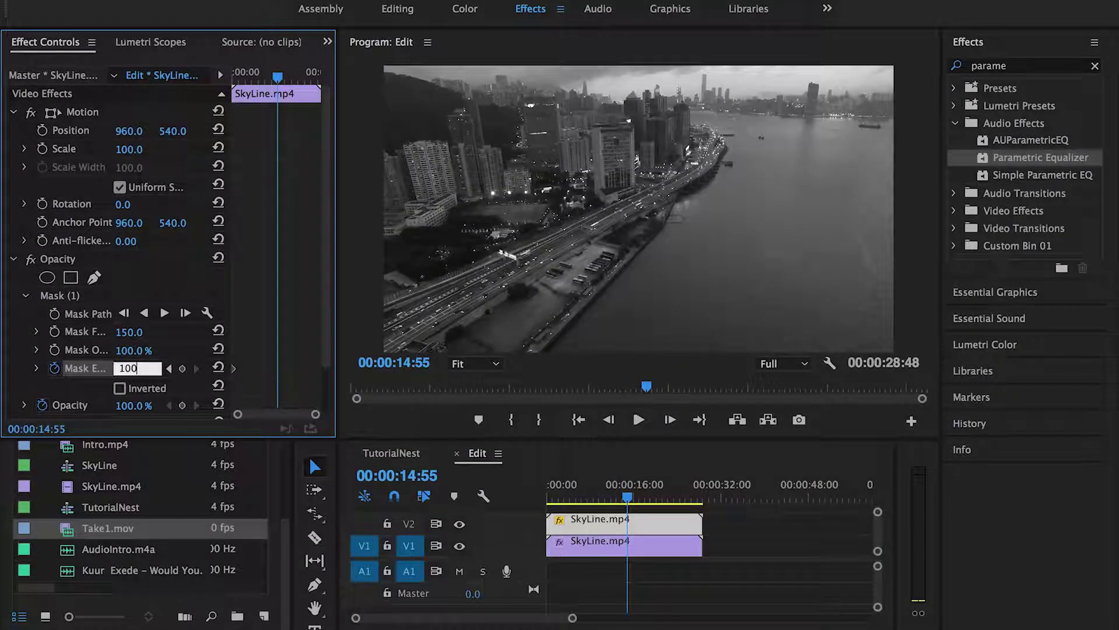
key("Return")
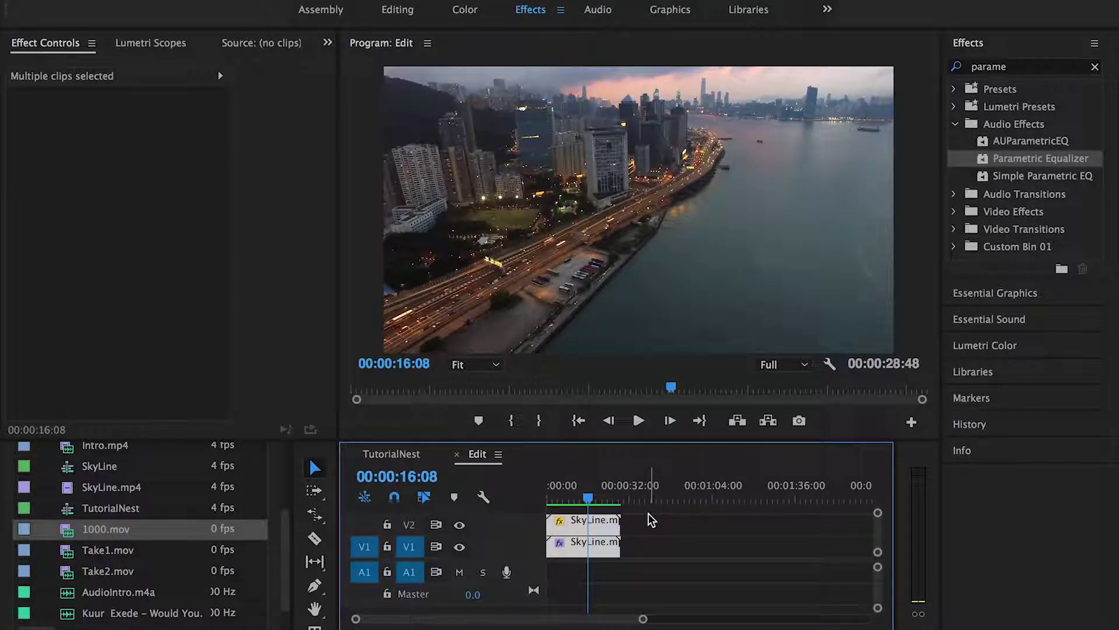
Play the sequence from the beginning to preview the reveal, and select the V2 SkyLine clip.
left_click(578, 420)
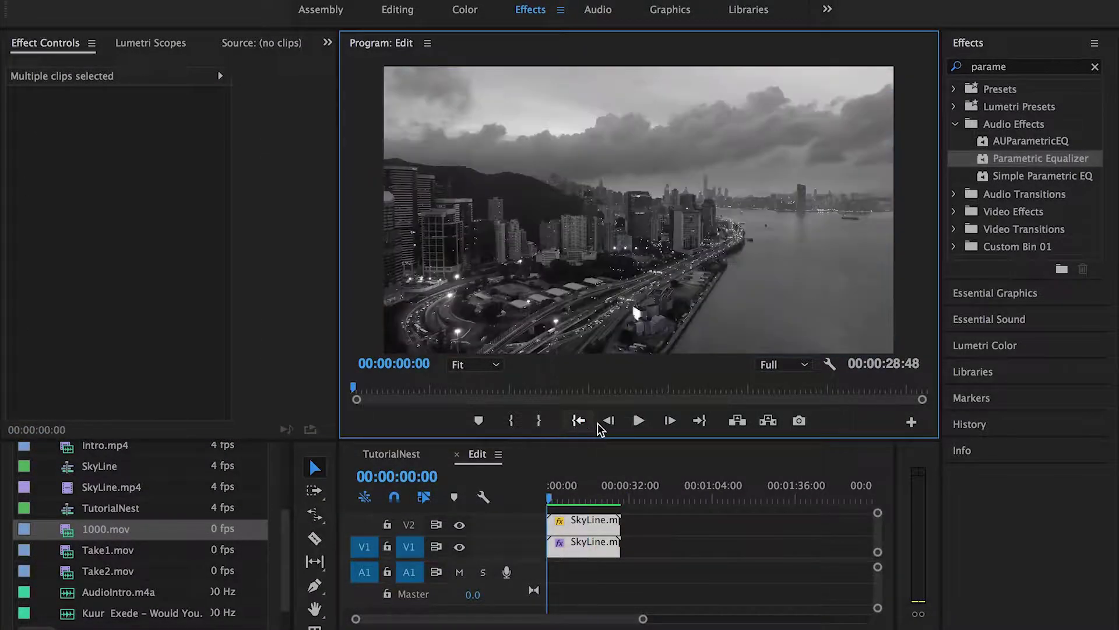
left_click(627, 428)
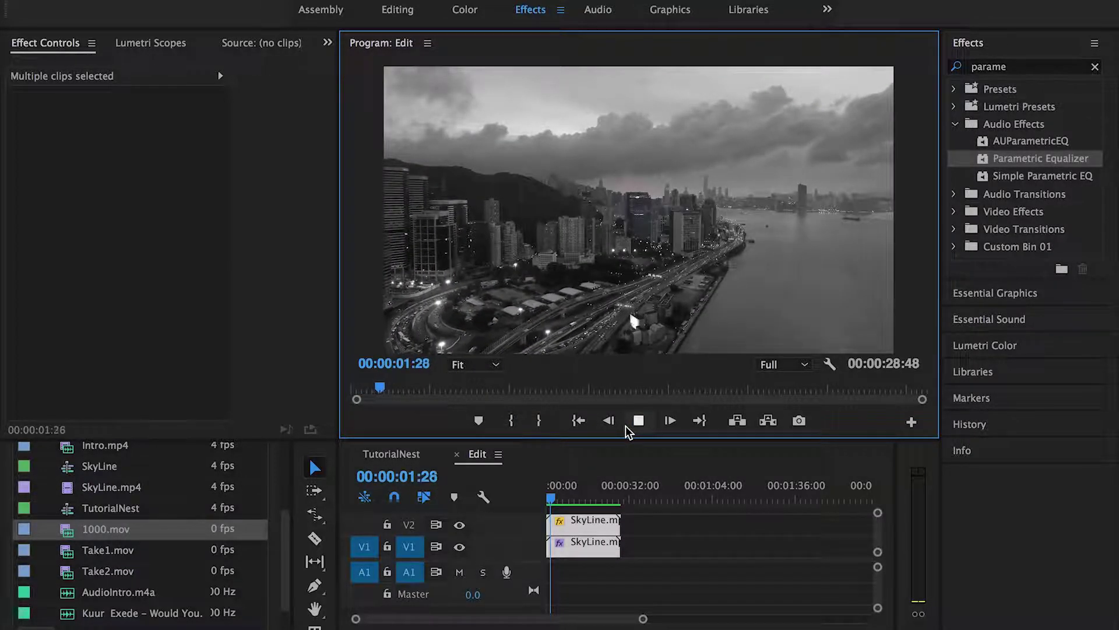
left_click(645, 519)
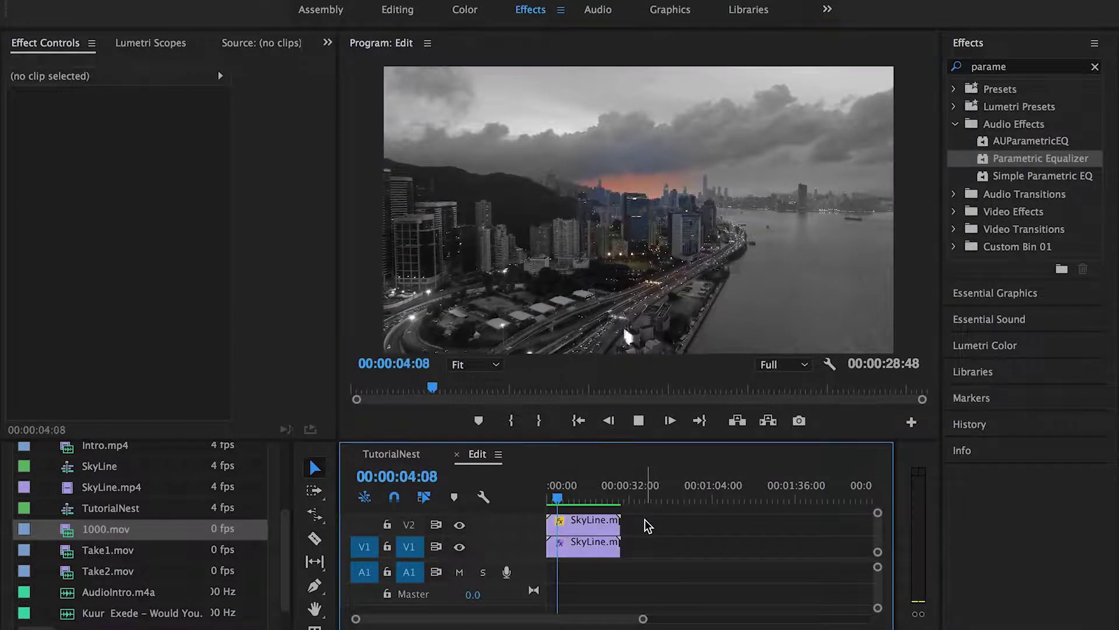
left_click(600, 520)
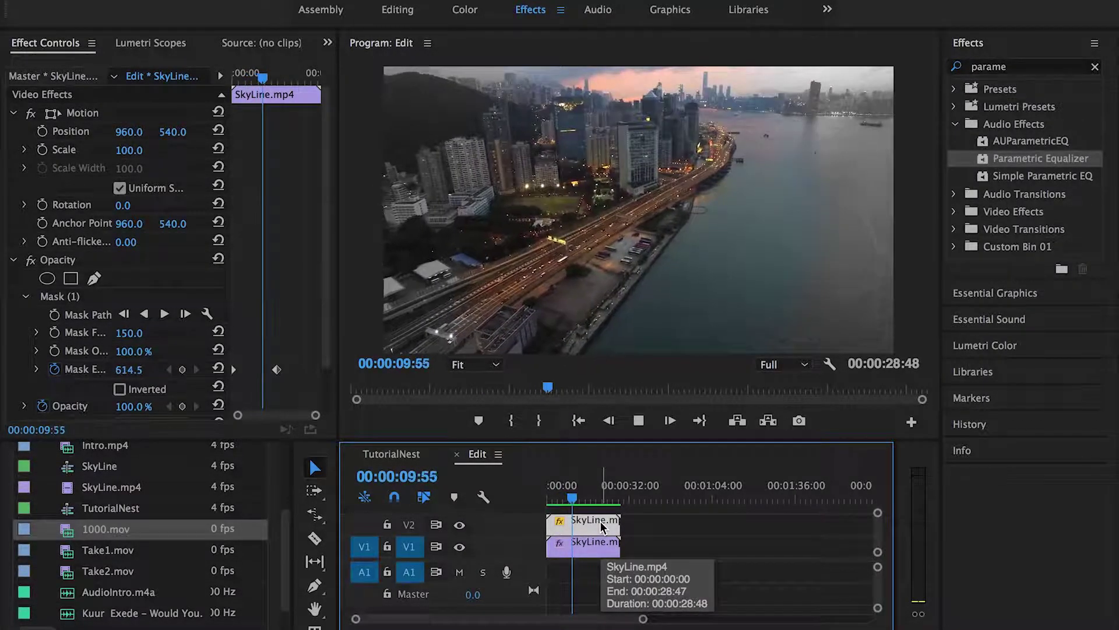
Stop playback, drag the 1000 Mask Expansion keyframe earlier, then trial-trim both SkyLine clips and undo.
key("space")
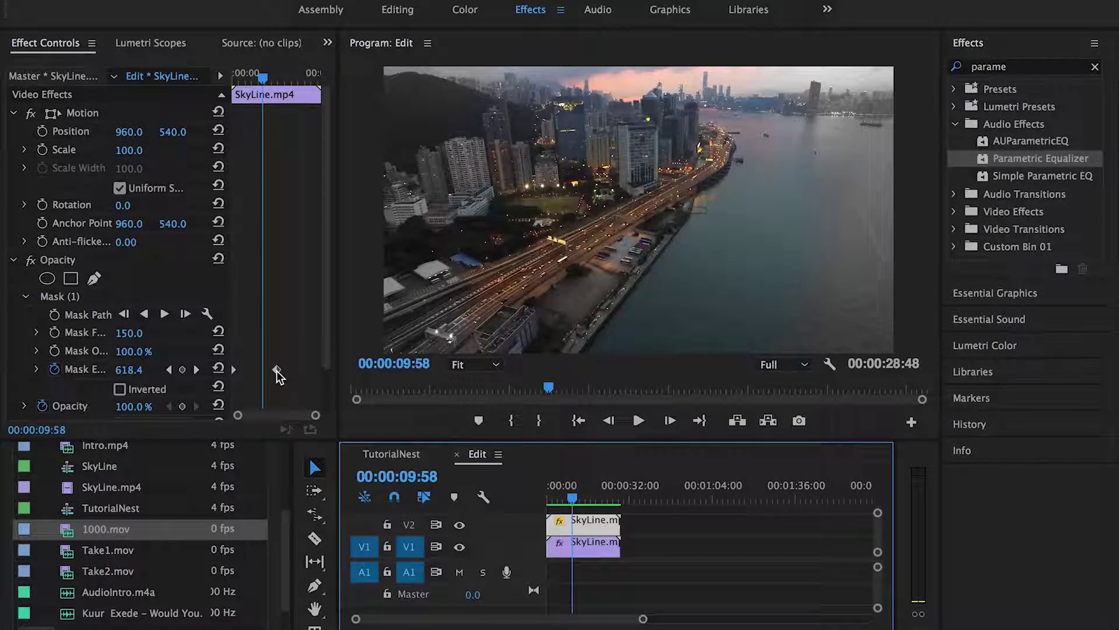
left_click_drag(276, 369, 254, 371)
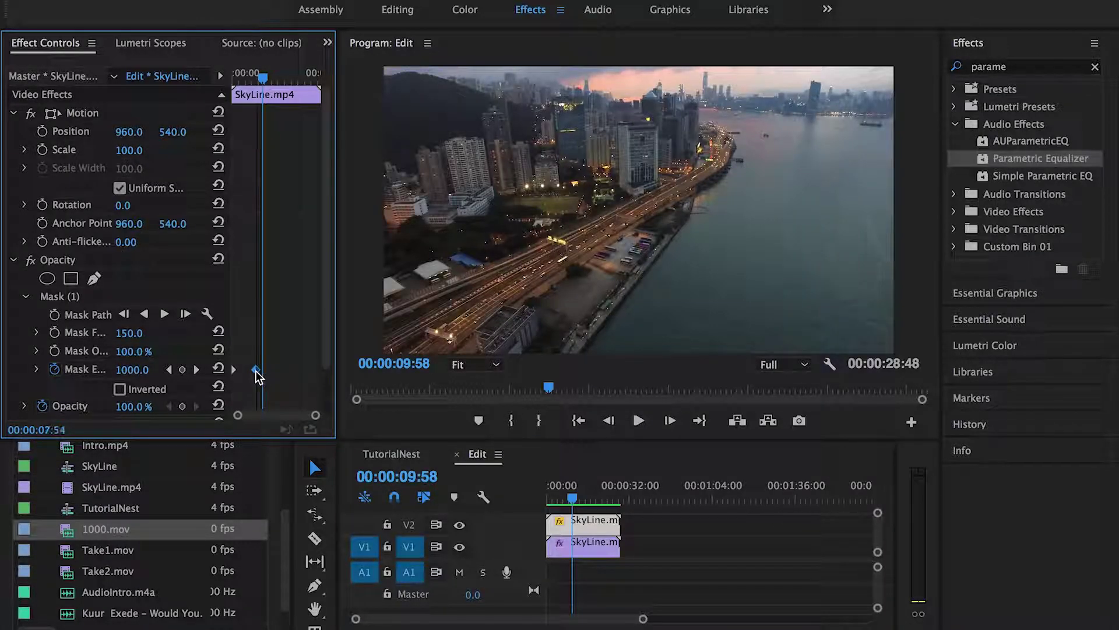
key("v")
left_click(585, 547, "shift")
key("a")
left_click_drag(615, 527, 595, 526)
key("ctrl+z")
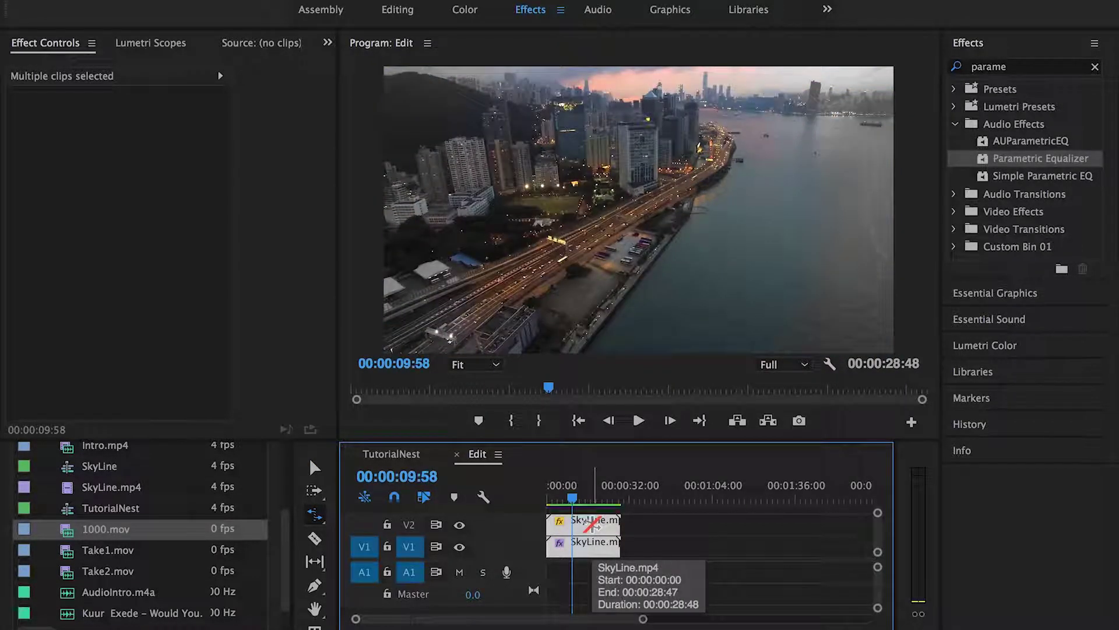
Return to the Selection tool and reselect the V2 SkyLine clip to show its mask settings.
key("v")
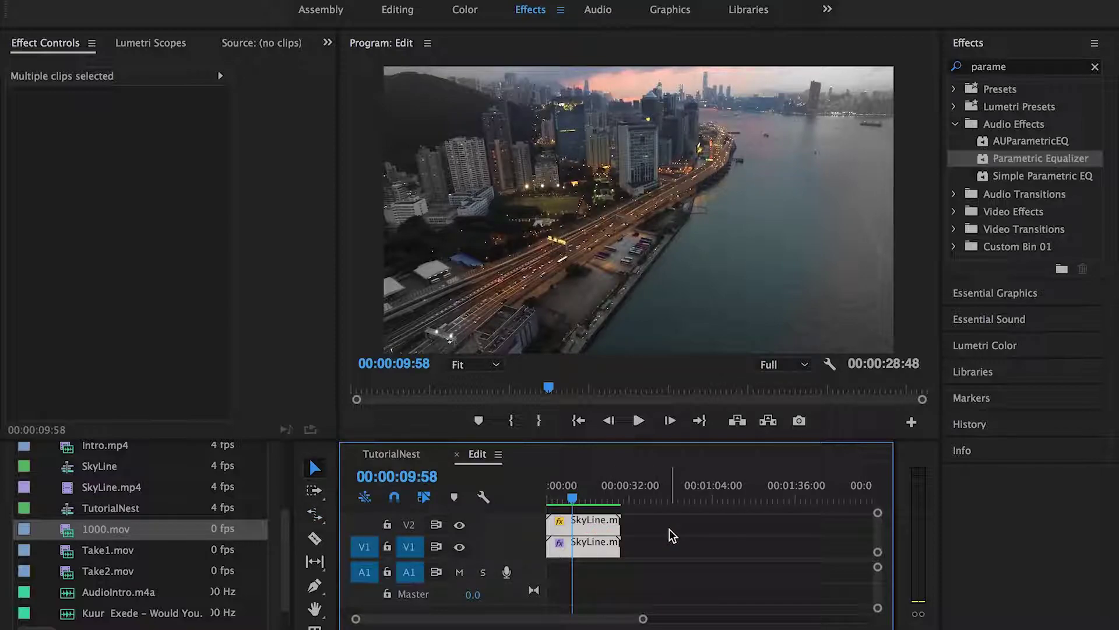
left_click(669, 529)
left_click(601, 524)
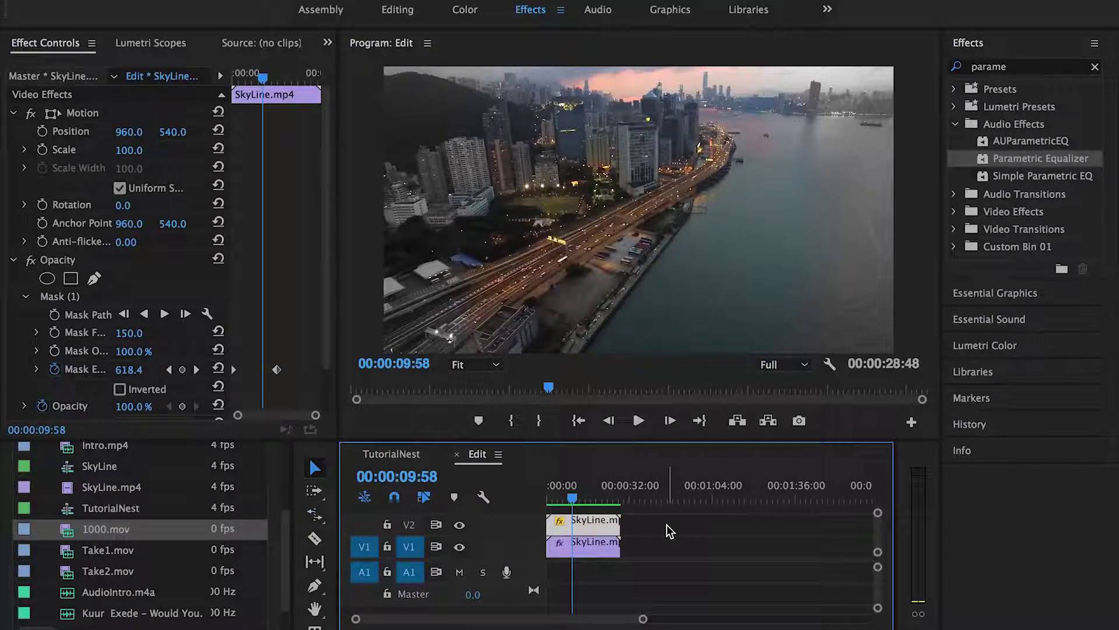